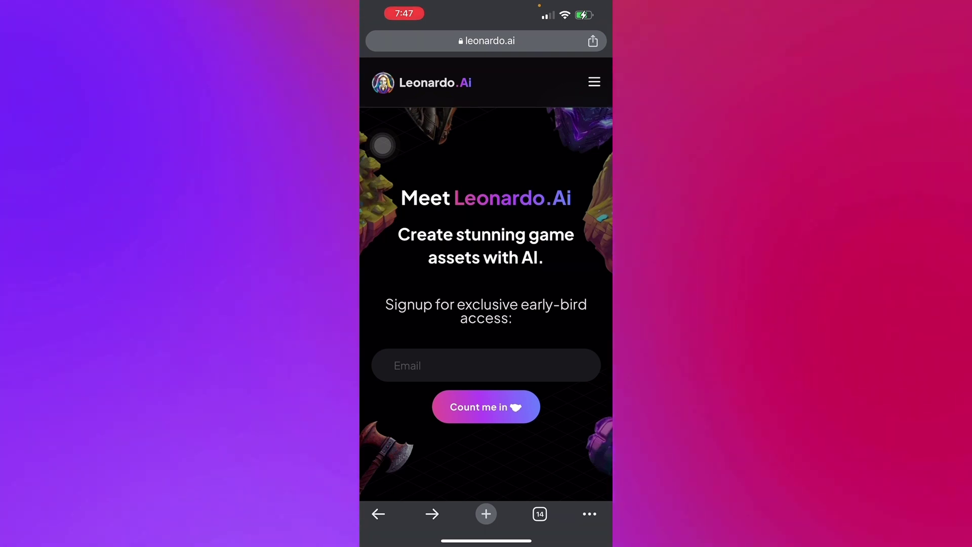
Enter your email address in the Leonardo.Ai early-access form and submit the signup
{"action": "scroll", "coordinate": [382, 146], "scroll_direction": "down", "scroll_amount": 2}
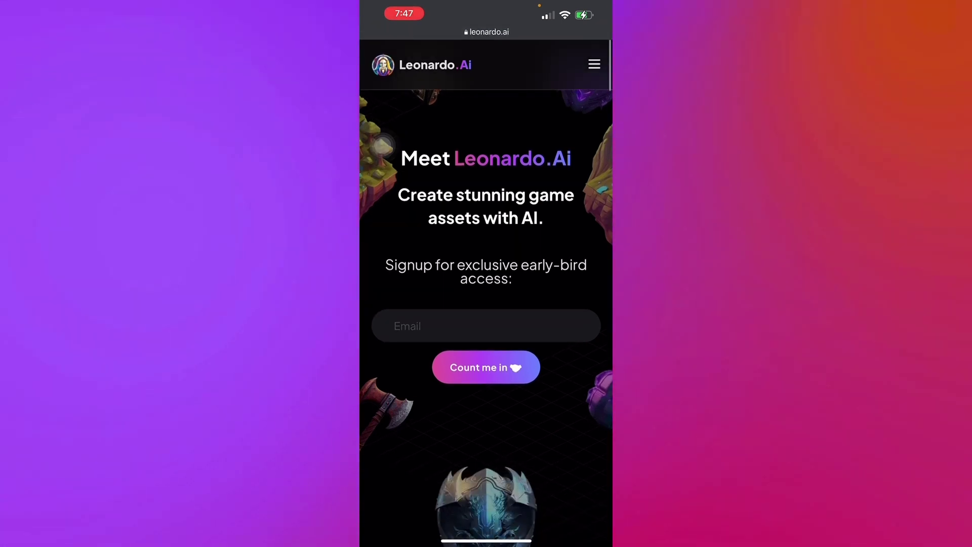
{"action": "left_click", "coordinate": [431, 326]}
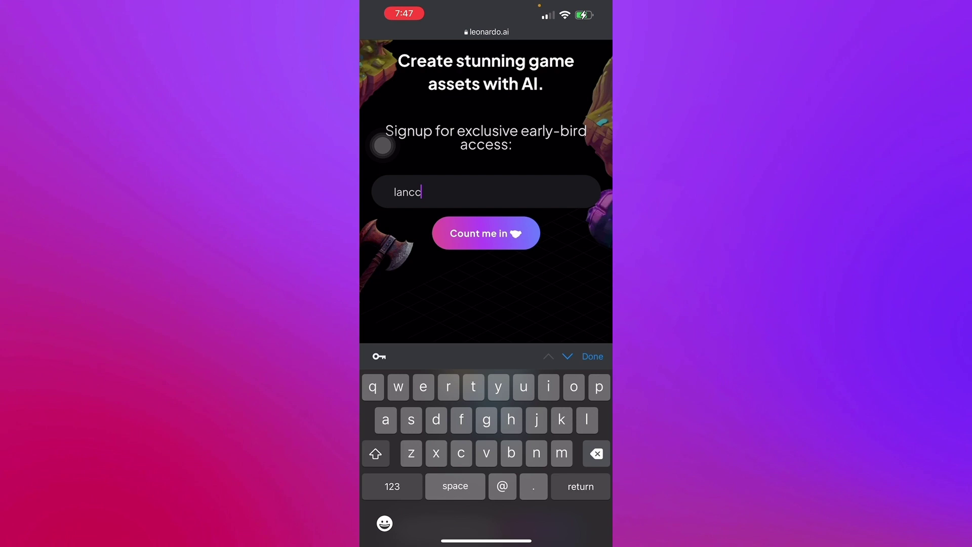
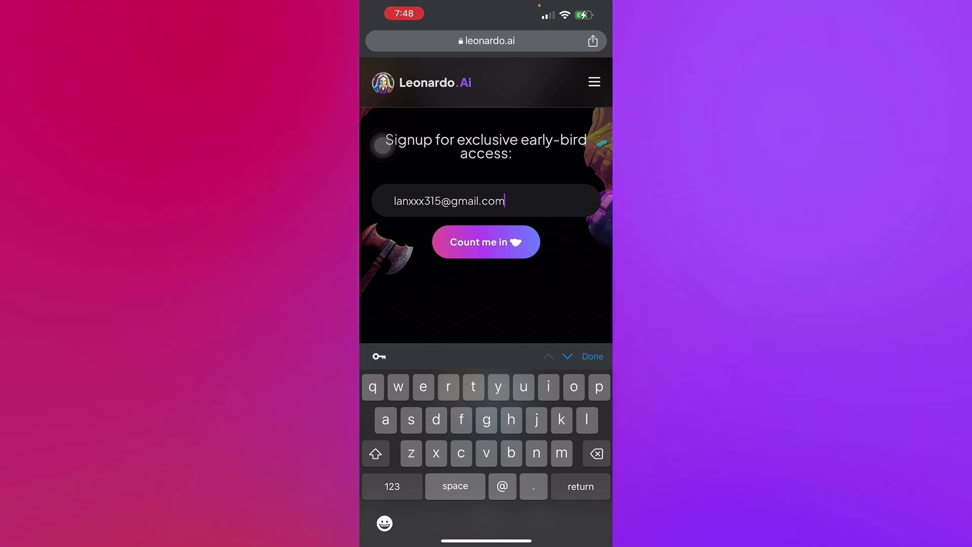
{"action": "key", "text": "Return"}
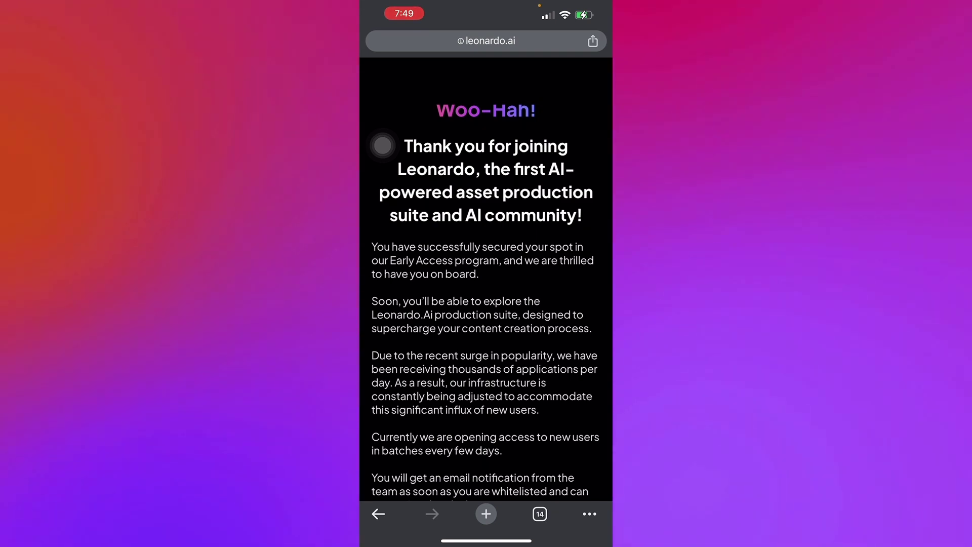
Scroll down the thank-you page and join the Leonardo.Ai Discord server
{"action": "scroll", "coordinate": [383, 146], "scroll_direction": "down", "scroll_amount": 5}
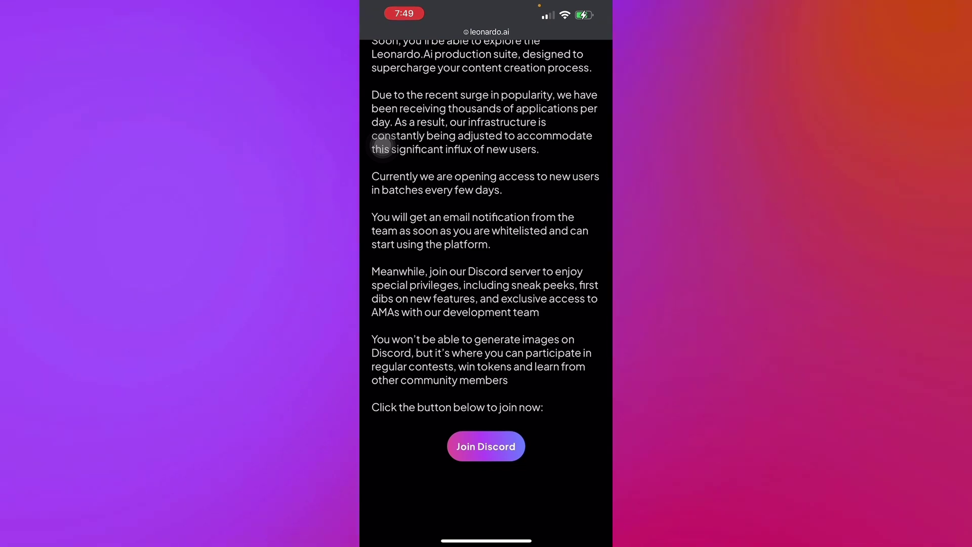
{"action": "left_click", "coordinate": [486, 447]}
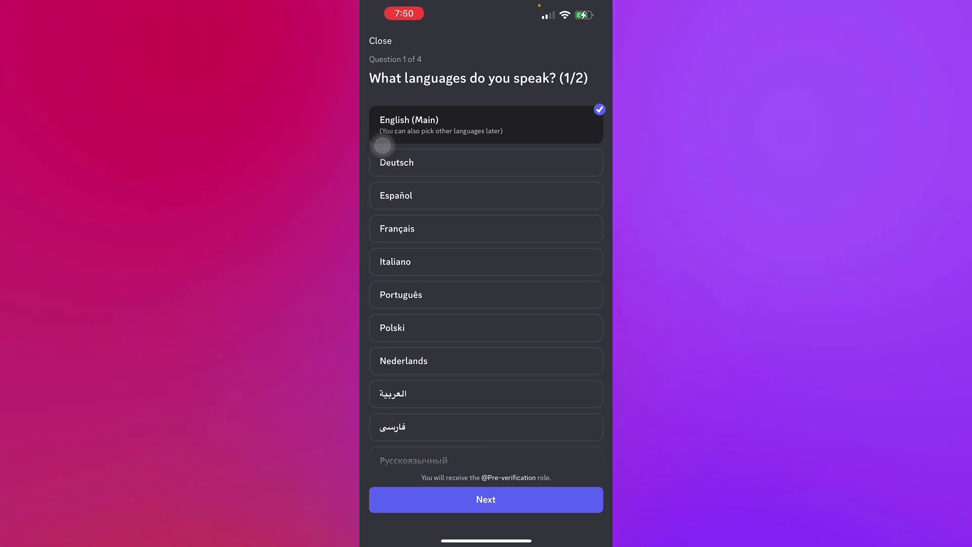
Finish the onboarding questions with 'Let me in!' selected and proceed to the server rules
{"action": "scroll", "coordinate": [382, 146], "scroll_direction": "down", "scroll_amount": 2}
{"action": "scroll", "coordinate": [383, 146], "scroll_direction": "up", "scroll_amount": 2}
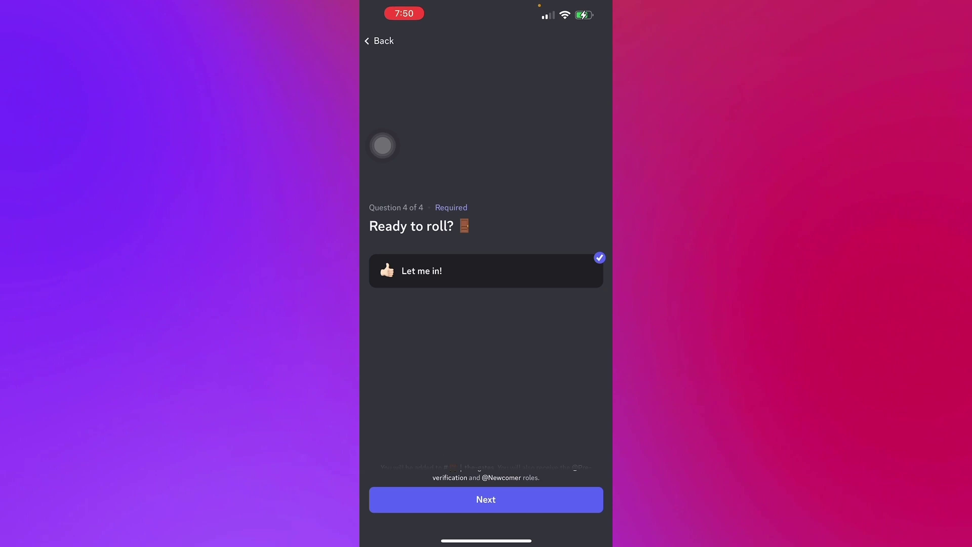
{"action": "left_click", "coordinate": [486, 271]}
{"action": "left_click", "coordinate": [487, 271]}
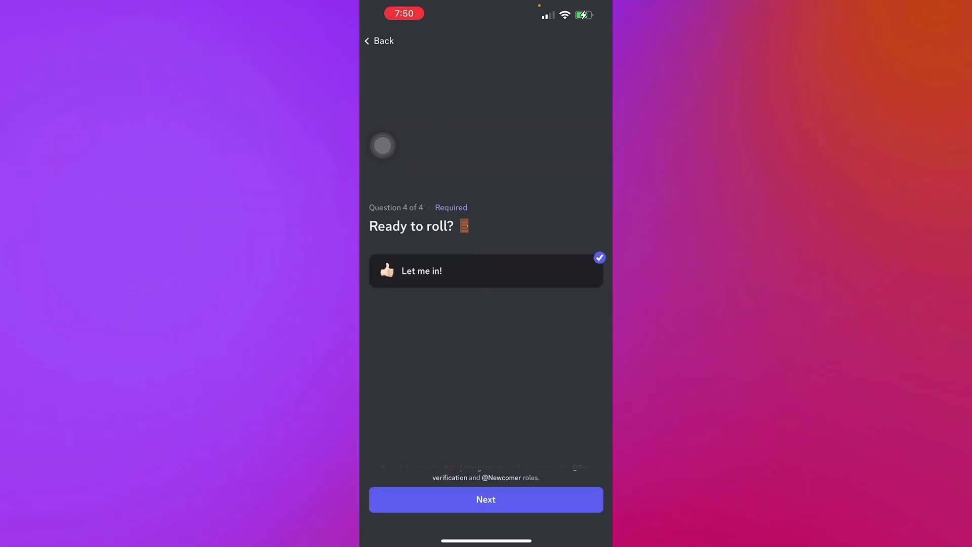
{"action": "left_click", "coordinate": [486, 500]}
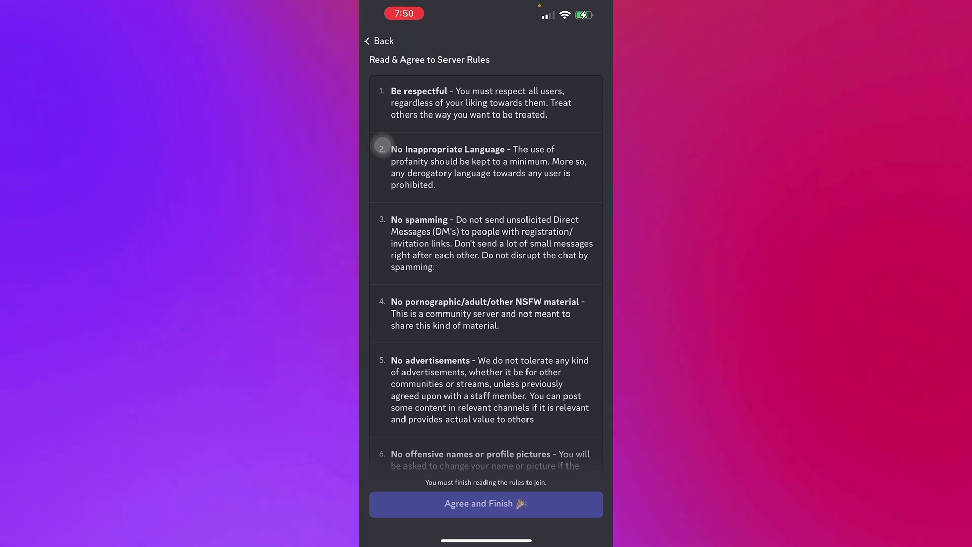
Read through the Leonardo.Ai server rules to the end and choose 'Agree and Finish'
{"action": "scroll", "coordinate": [382, 145], "scroll_direction": "down", "scroll_amount": 1}
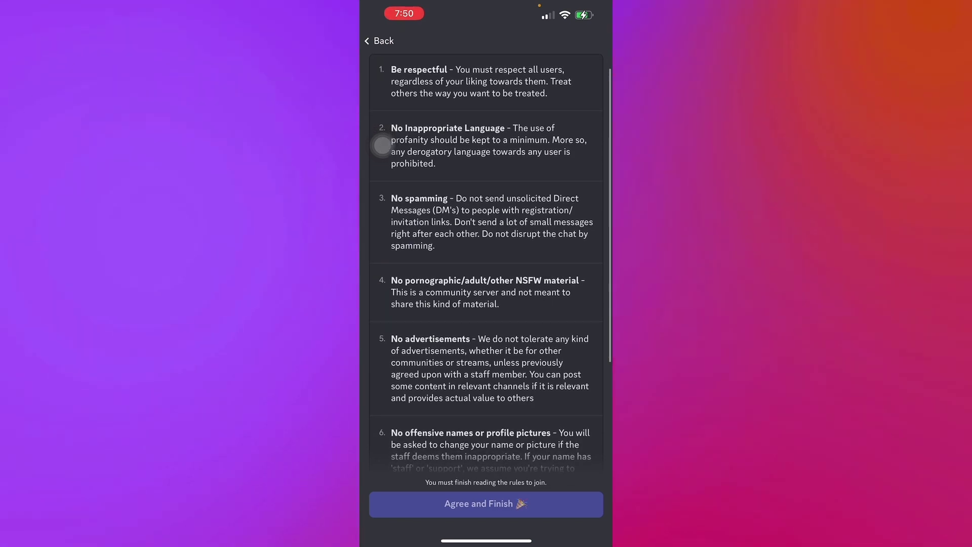
{"action": "scroll", "coordinate": [383, 146], "scroll_direction": "down", "scroll_amount": 1}
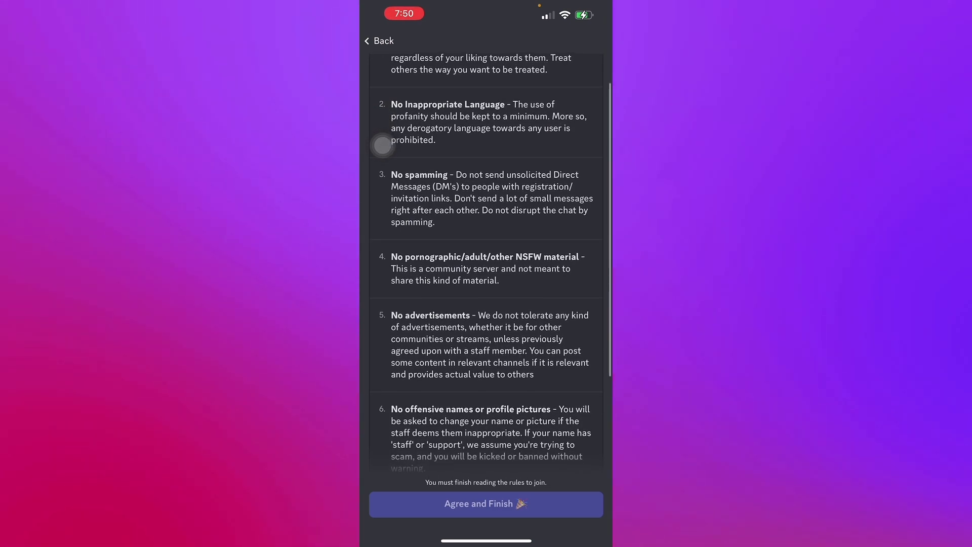
{"action": "scroll", "coordinate": [382, 145], "scroll_direction": "down", "scroll_amount": 2}
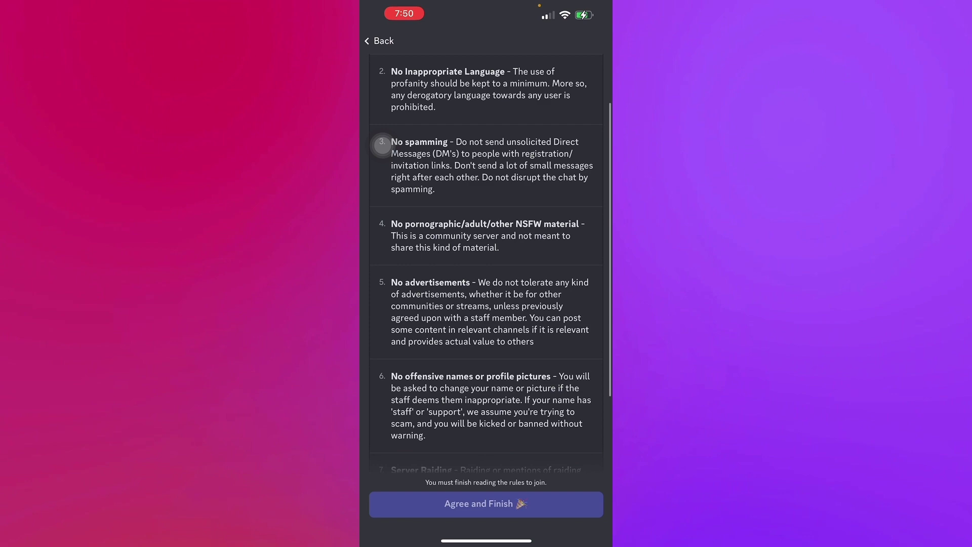
{"action": "scroll", "coordinate": [383, 146], "scroll_direction": "down", "scroll_amount": 3}
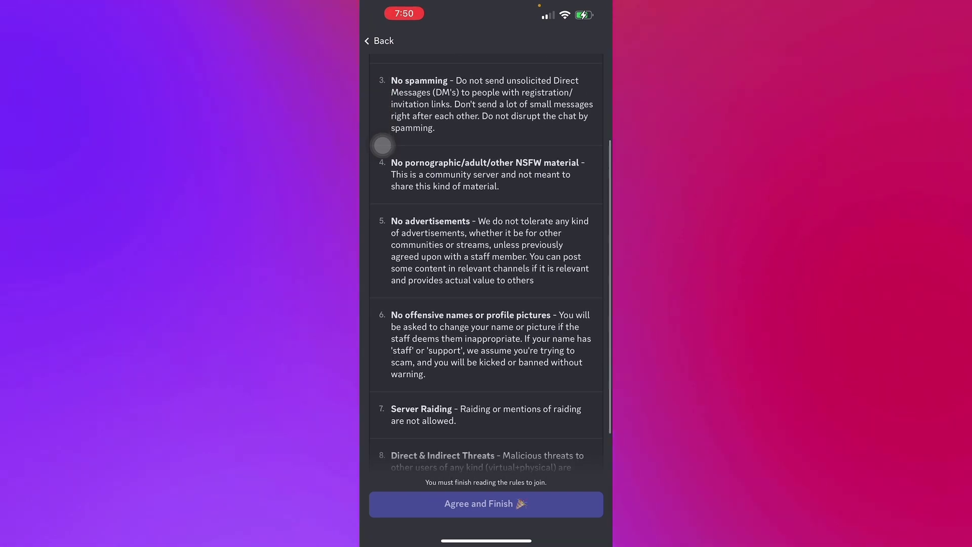
{"action": "scroll", "coordinate": [383, 145], "scroll_direction": "down", "scroll_amount": 2}
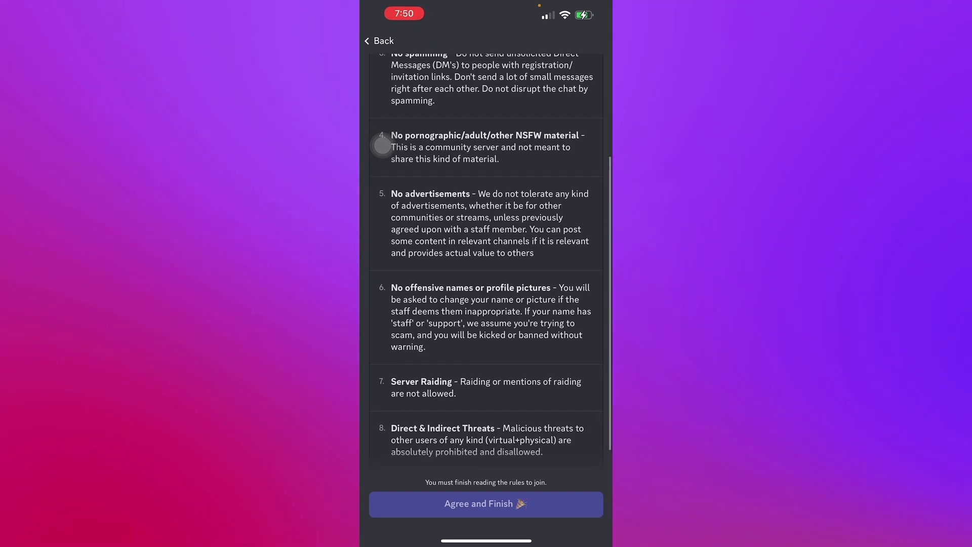
{"action": "scroll", "coordinate": [382, 146], "scroll_direction": "down", "scroll_amount": 3}
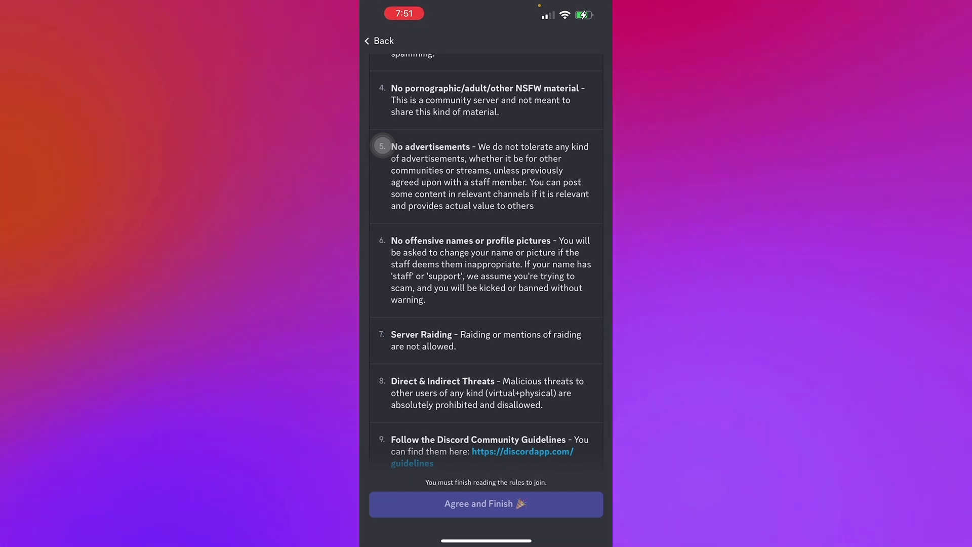
{"action": "scroll", "coordinate": [382, 146], "scroll_direction": "down", "scroll_amount": 3}
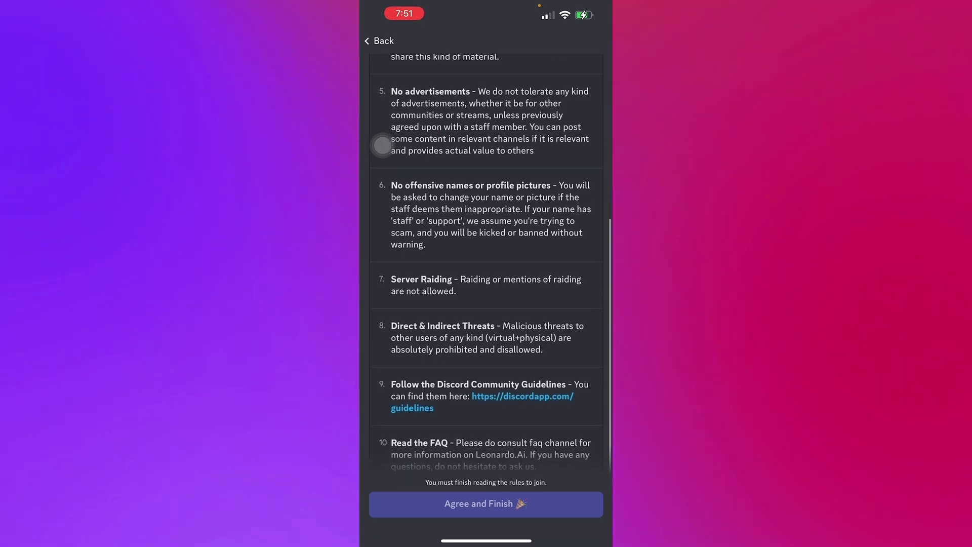
{"action": "scroll", "coordinate": [382, 145], "scroll_direction": "down", "scroll_amount": 1}
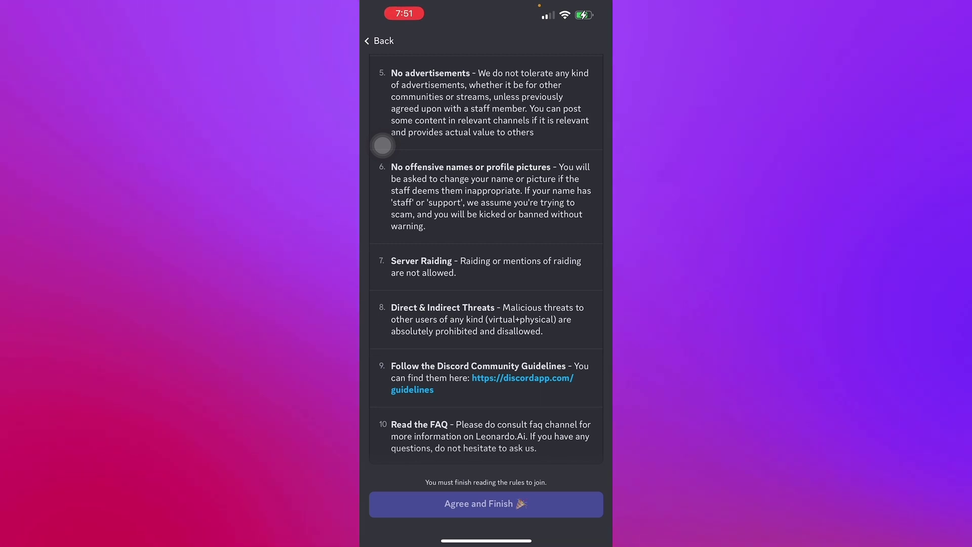
{"action": "scroll", "coordinate": [382, 146], "scroll_direction": "down", "scroll_amount": 1}
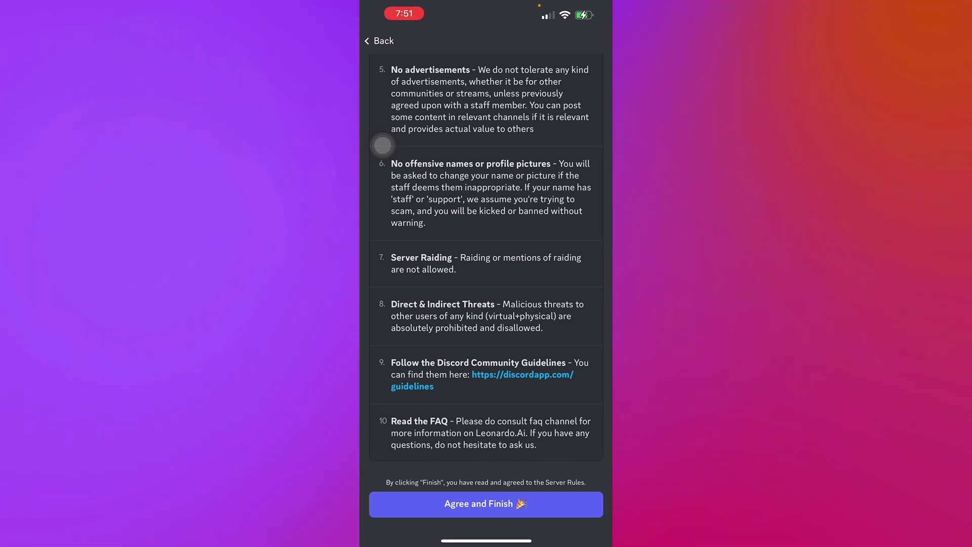
{"action": "left_click", "coordinate": [486, 504]}
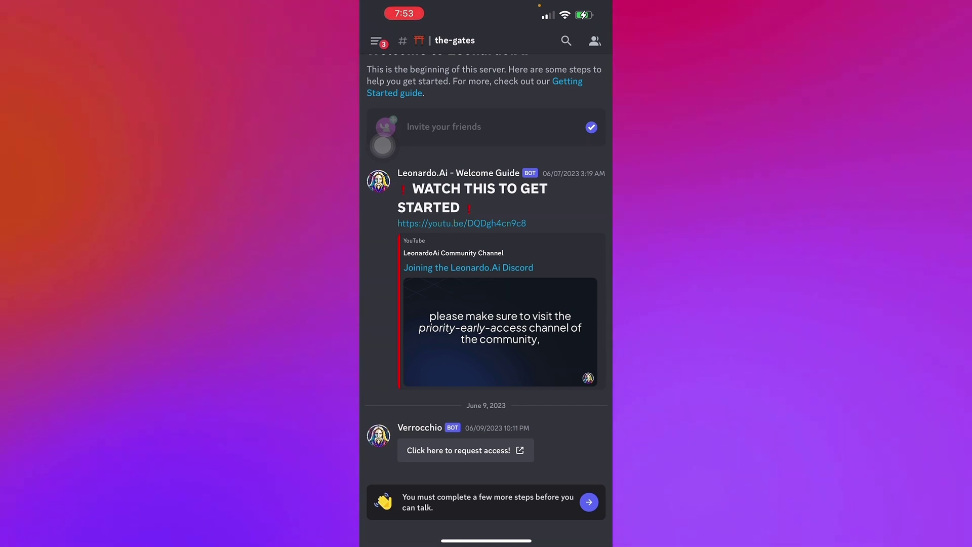
Follow the 'Click here to request access!' link in #the-gates and confirm with 'Yep!'
{"action": "left_click", "coordinate": [465, 450]}
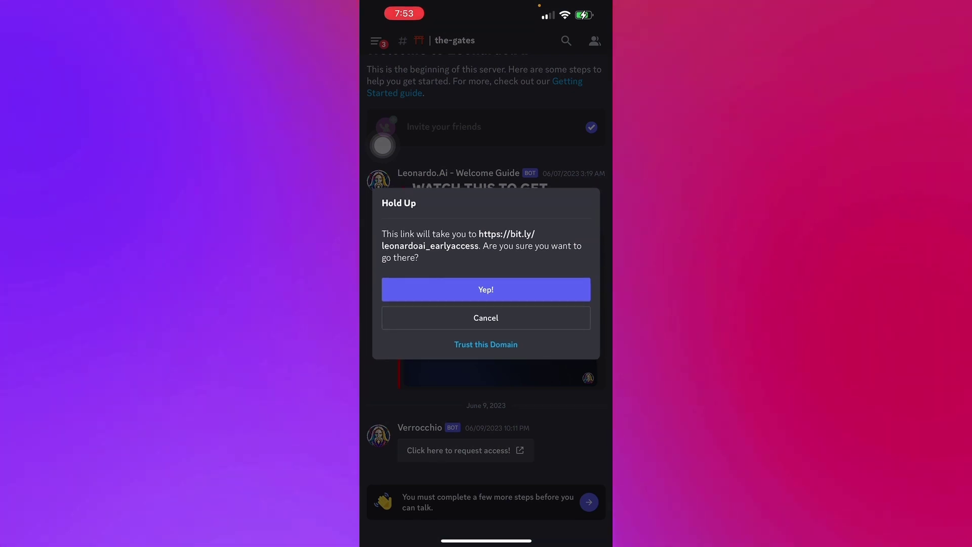
{"action": "left_click", "coordinate": [487, 289]}
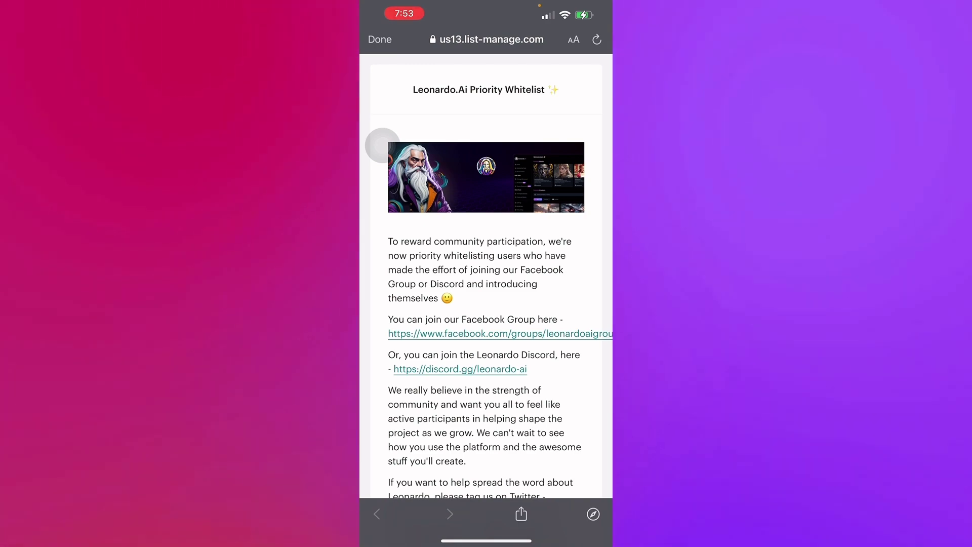
Answer Yes to having joined the Leonardo Ai Facebook Group or Discord
{"action": "scroll", "coordinate": [486, 274], "scroll_direction": "down", "scroll_amount": 5}
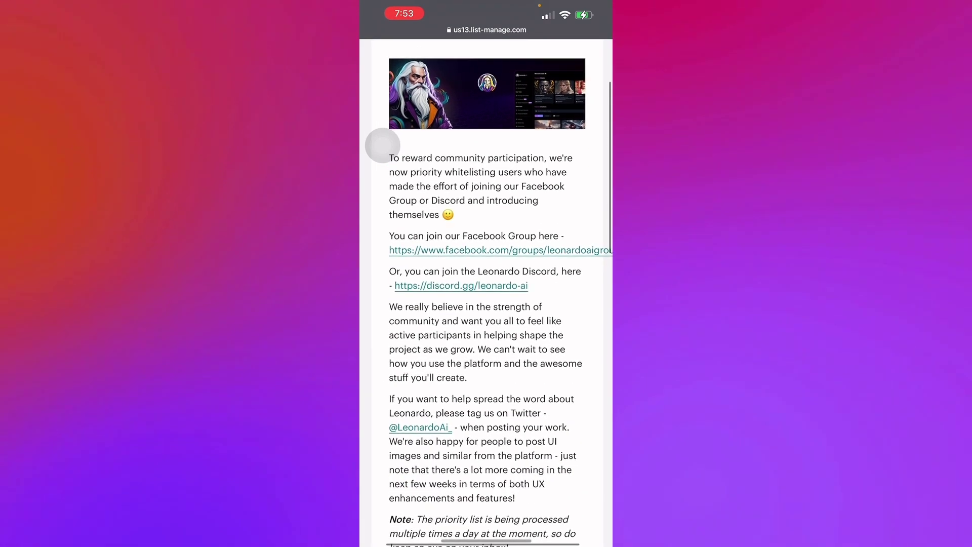
{"action": "scroll", "coordinate": [487, 273], "scroll_direction": "down", "scroll_amount": 3}
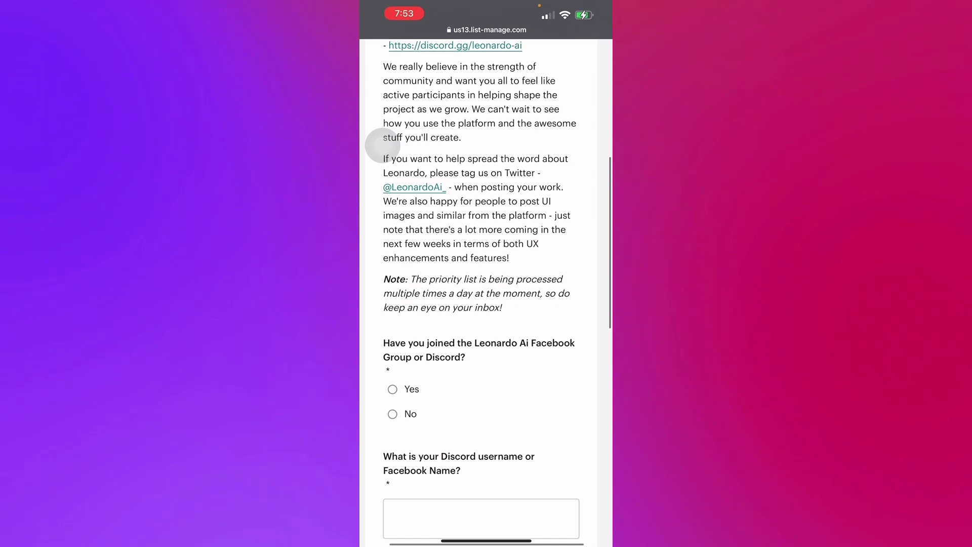
{"action": "scroll", "coordinate": [382, 145], "scroll_direction": "down", "scroll_amount": 2}
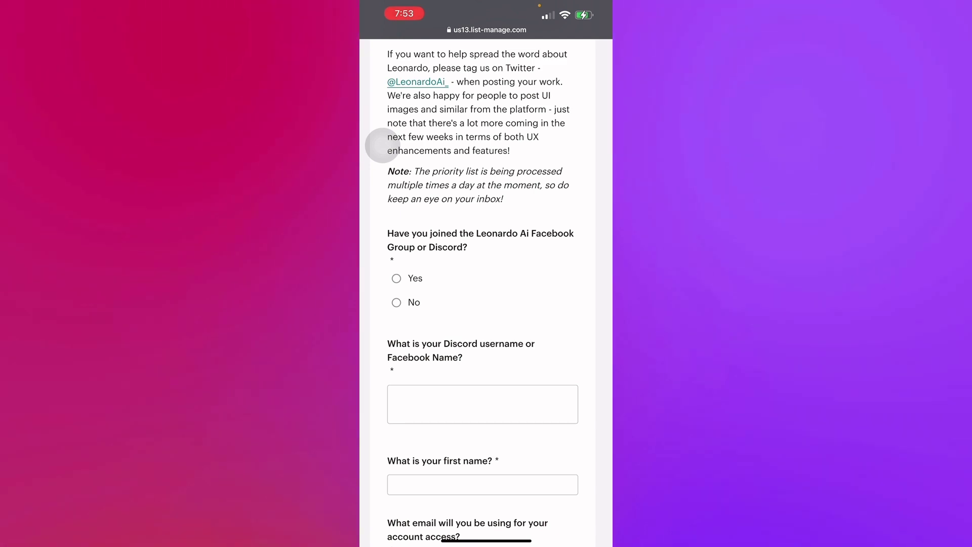
{"action": "left_click", "coordinate": [397, 278]}
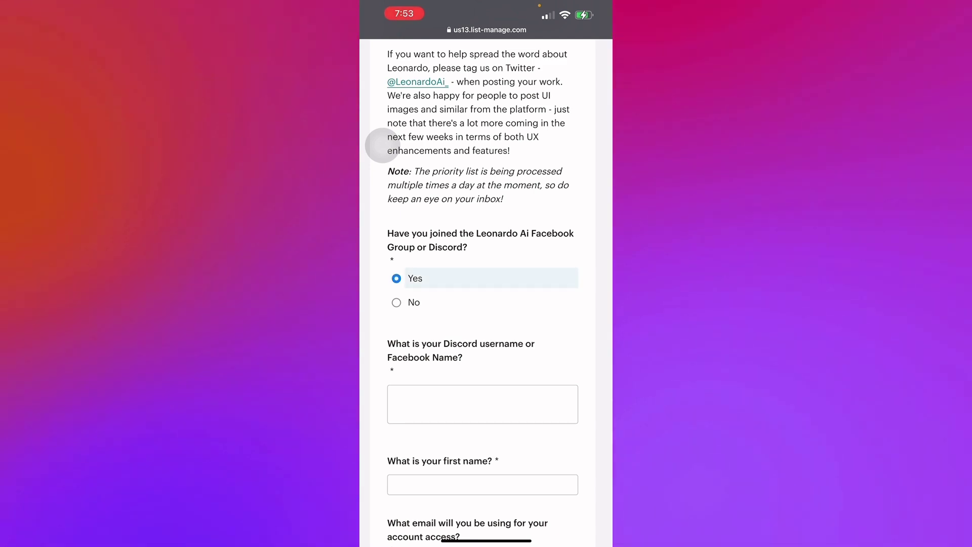
Scroll through the remainder of the Priority Whitelist form
{"action": "scroll", "coordinate": [382, 146], "scroll_direction": "down", "scroll_amount": 3}
{"action": "scroll", "coordinate": [382, 146], "scroll_direction": "down", "scroll_amount": 3}
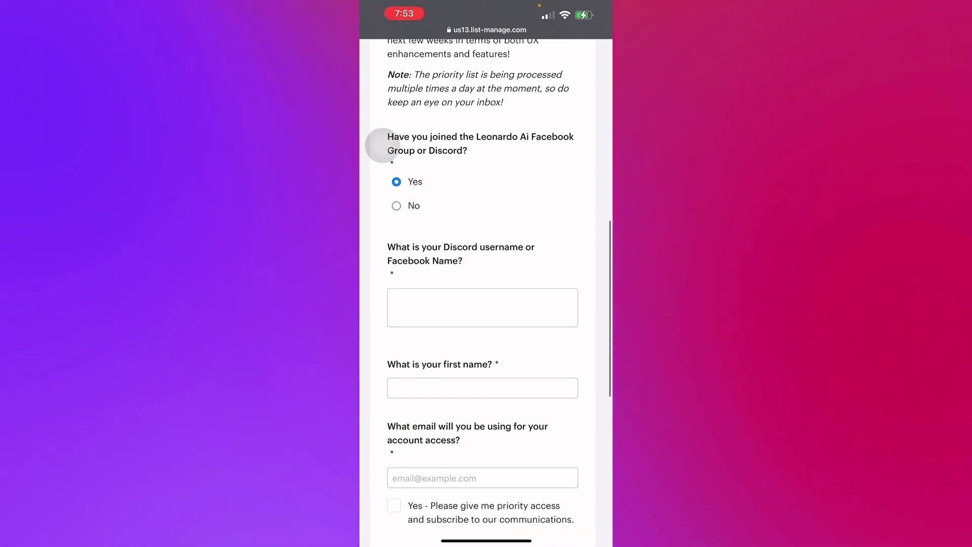
{"action": "scroll", "coordinate": [383, 145], "scroll_direction": "down", "scroll_amount": 2}
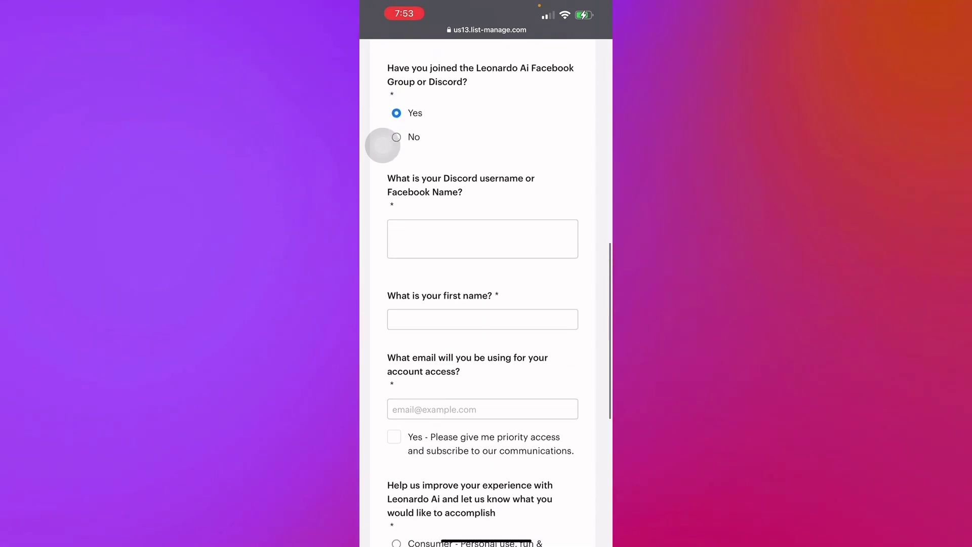
{"action": "scroll", "coordinate": [383, 146], "scroll_direction": "down", "scroll_amount": 2}
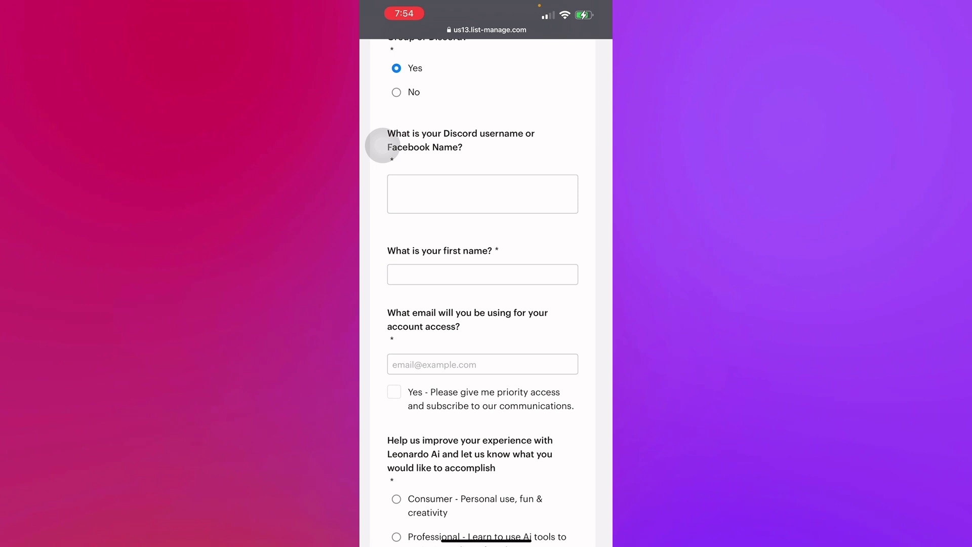
{"action": "scroll", "coordinate": [383, 146], "scroll_direction": "down", "scroll_amount": 1}
{"action": "scroll", "coordinate": [382, 145], "scroll_direction": "down", "scroll_amount": 2}
{"action": "scroll", "coordinate": [382, 146], "scroll_direction": "down", "scroll_amount": 3}
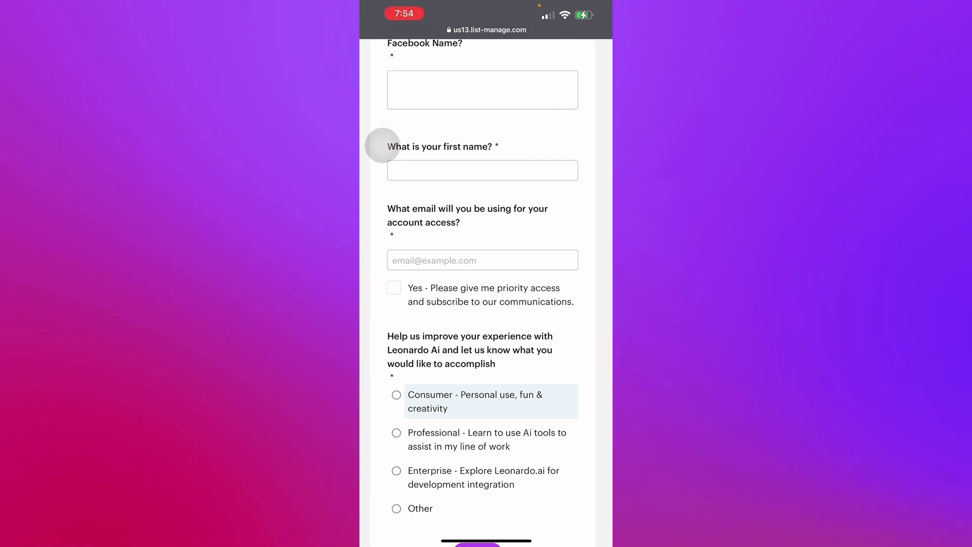
{"action": "scroll", "coordinate": [383, 146], "scroll_direction": "down", "scroll_amount": 2}
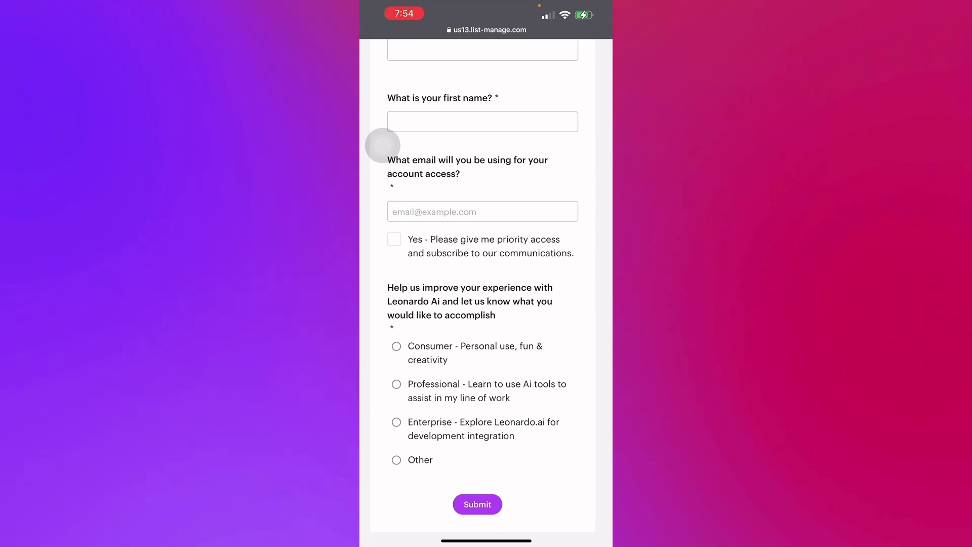
{"action": "scroll", "coordinate": [383, 145], "scroll_direction": "down", "scroll_amount": 1}
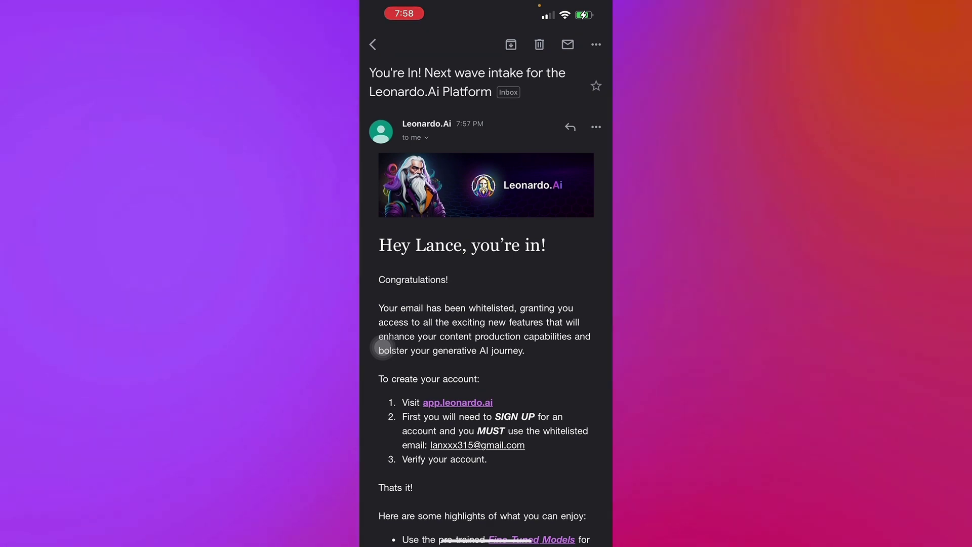
Scroll the 'You're In!' email down to the app.leonardo.ai link
{"action": "scroll", "coordinate": [383, 347], "scroll_direction": "down", "scroll_amount": 3}
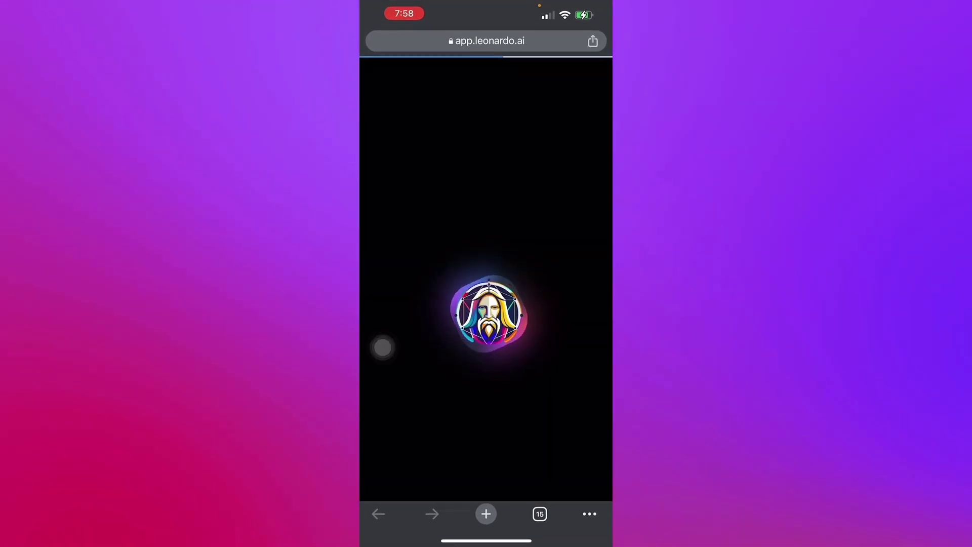
Log in to Leonardo.Ai with 'Continue with Google'
{"action": "scroll", "coordinate": [383, 348], "scroll_direction": "down", "scroll_amount": 1}
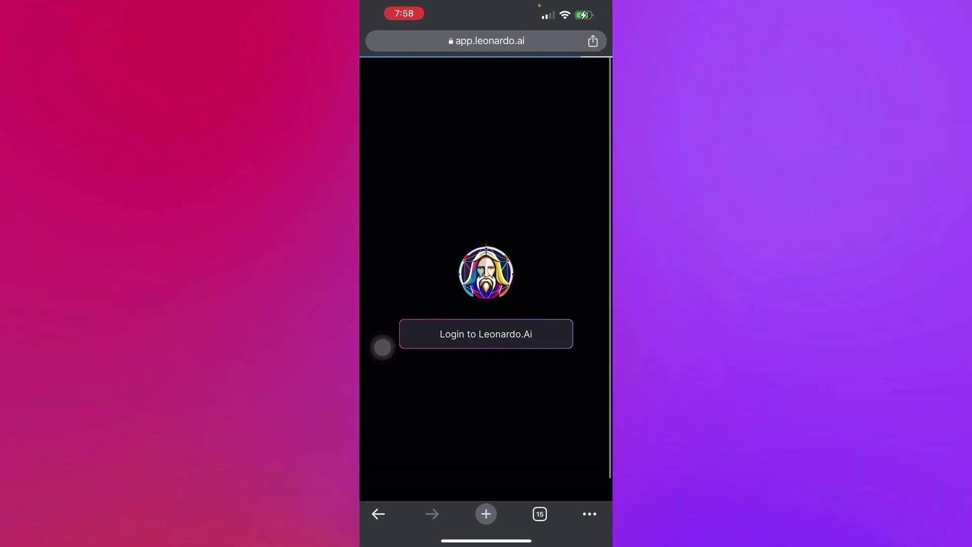
{"action": "left_click", "coordinate": [486, 334]}
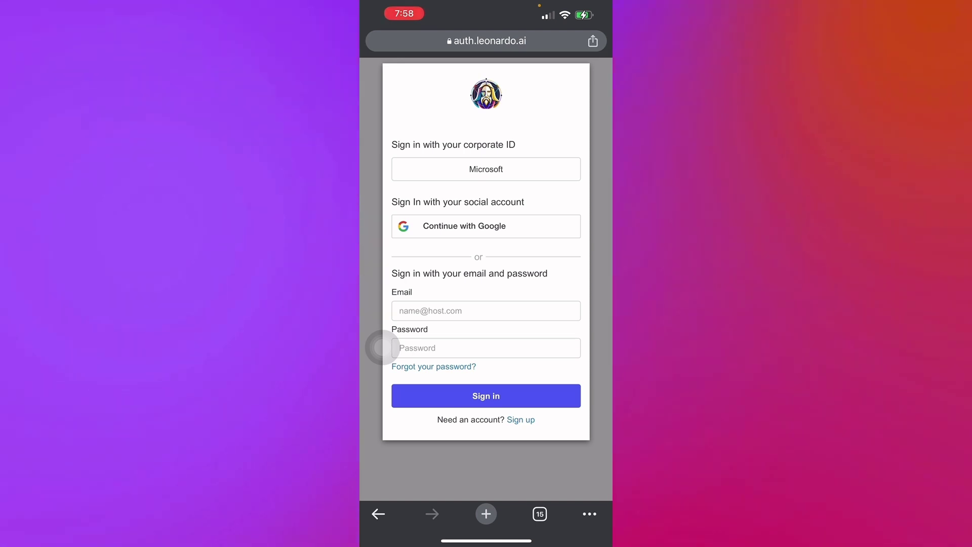
{"action": "left_click", "coordinate": [465, 226]}
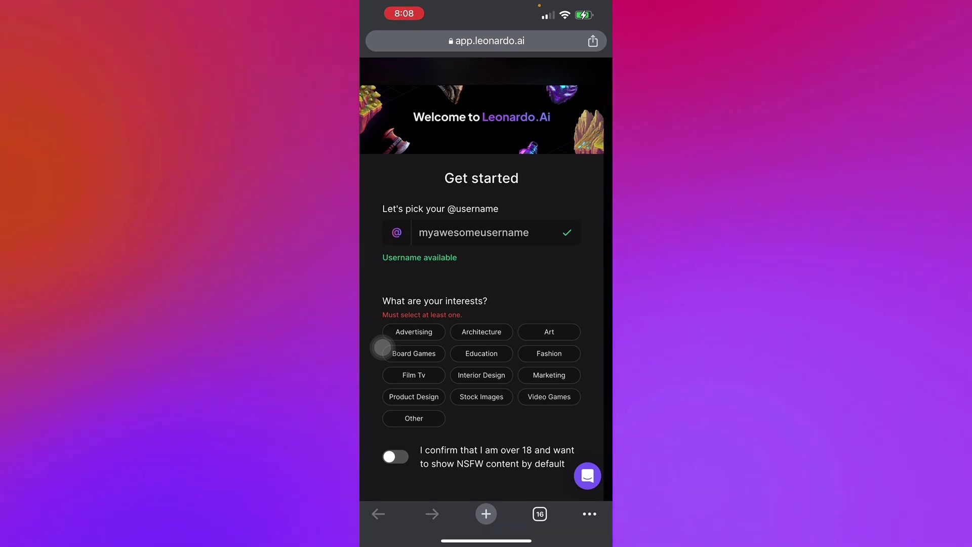
Set username Dinororor, pick the Video Games interest, enable the over-18 NSFW toggle, and continue
{"action": "left_click", "coordinate": [486, 232]}
{"action": "type", "text": "Dinororor"}
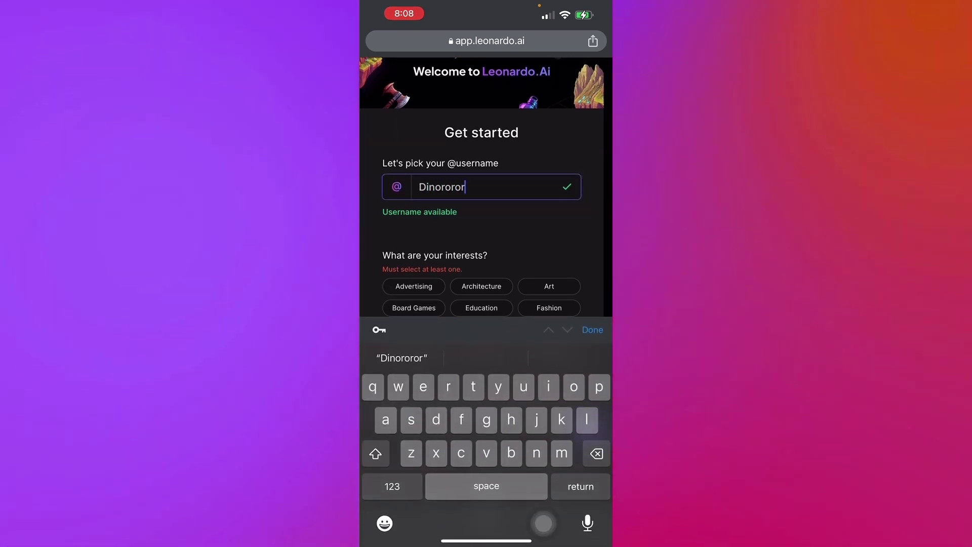
{"action": "left_click", "coordinate": [385, 303]}
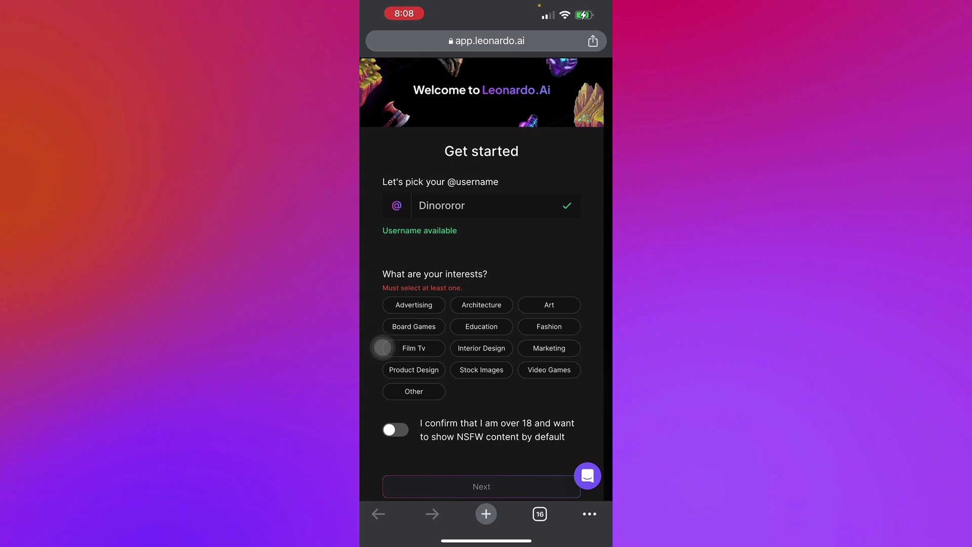
{"action": "left_click", "coordinate": [549, 370]}
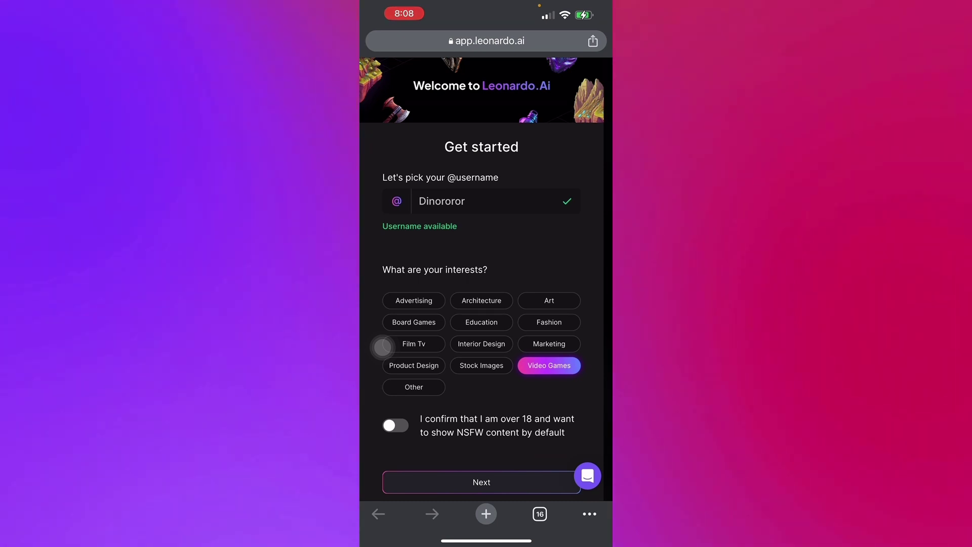
{"action": "left_click", "coordinate": [396, 425]}
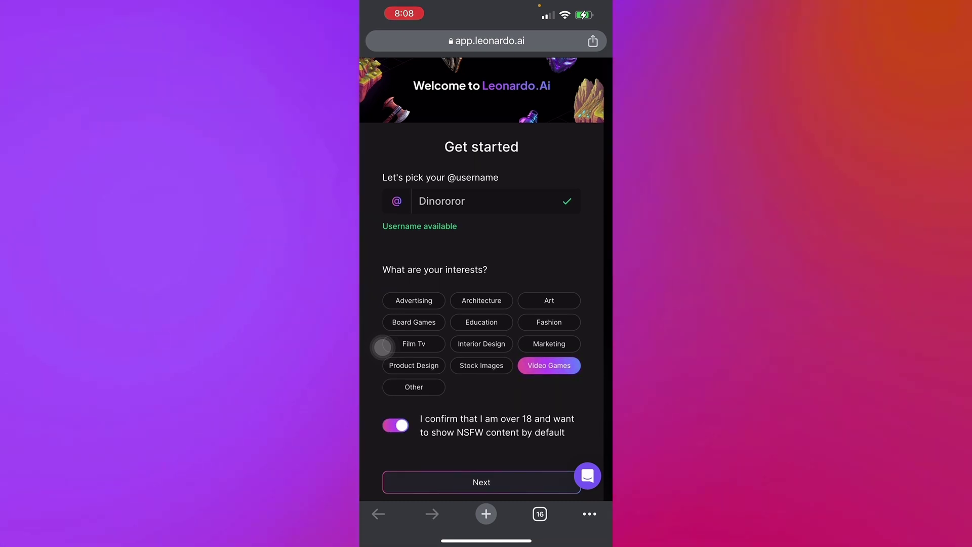
{"action": "left_click", "coordinate": [482, 482]}
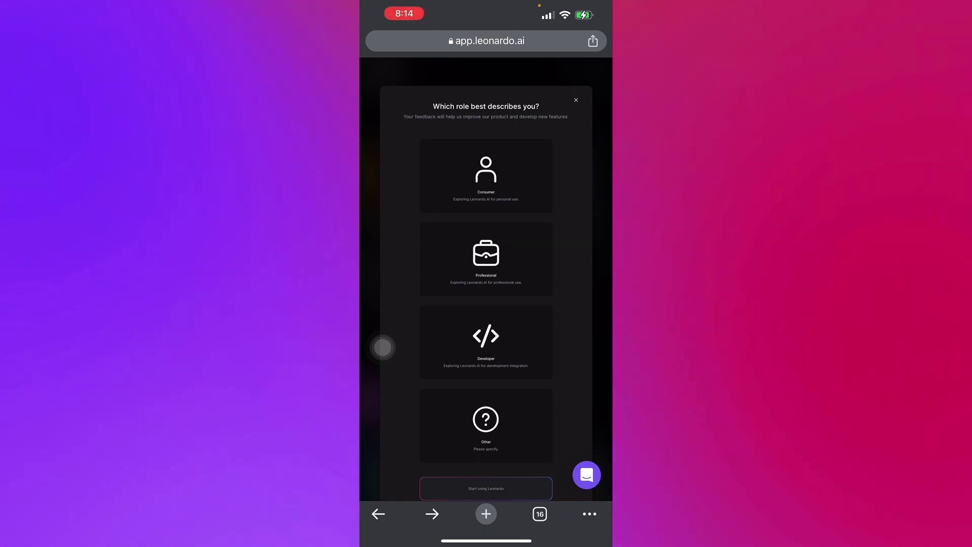
Choose the Professional role, start using Leonardo, and step through then close the welcome guide
{"action": "left_click", "coordinate": [486, 258]}
{"action": "left_click", "coordinate": [486, 488]}
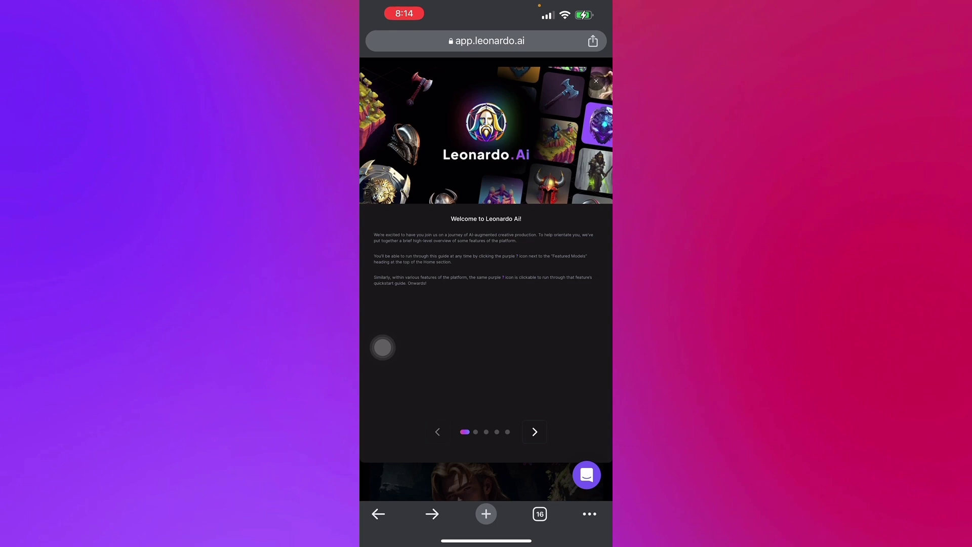
{"action": "left_click", "coordinate": [535, 432]}
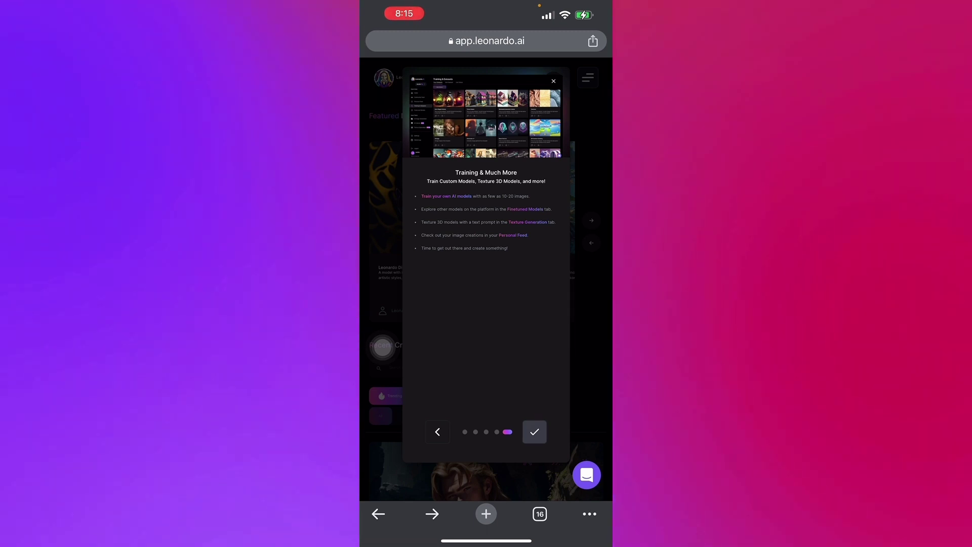
{"action": "left_click", "coordinate": [382, 346]}
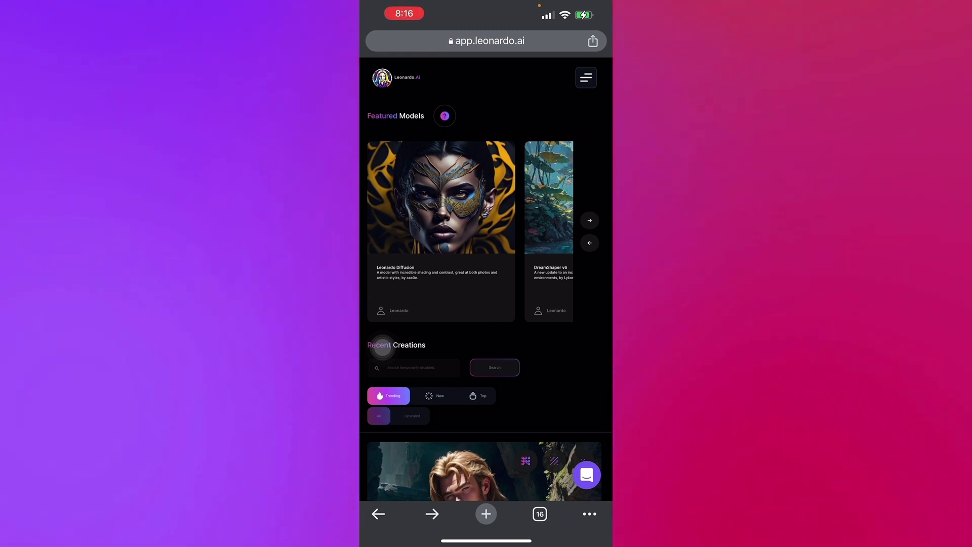
Pick the Leonardo Diffusion model for generation and step through its five-slide feature tour to the end
{"action": "left_click", "coordinate": [440, 197]}
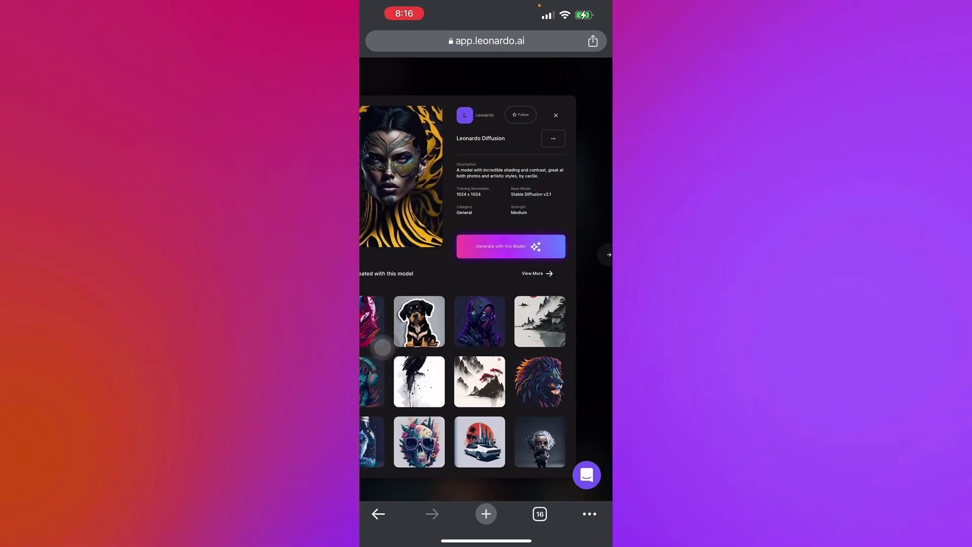
{"action": "left_click", "coordinate": [511, 246]}
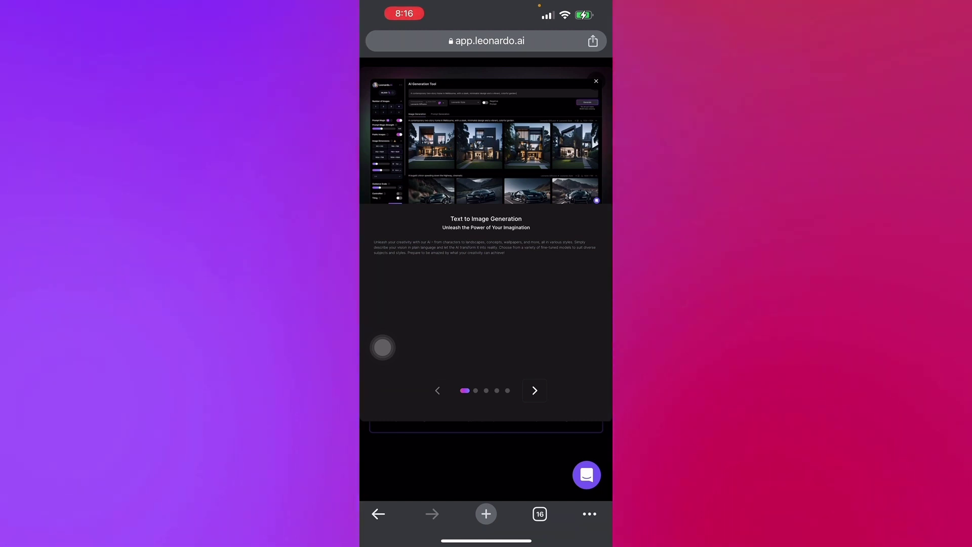
{"action": "left_click", "coordinate": [535, 390]}
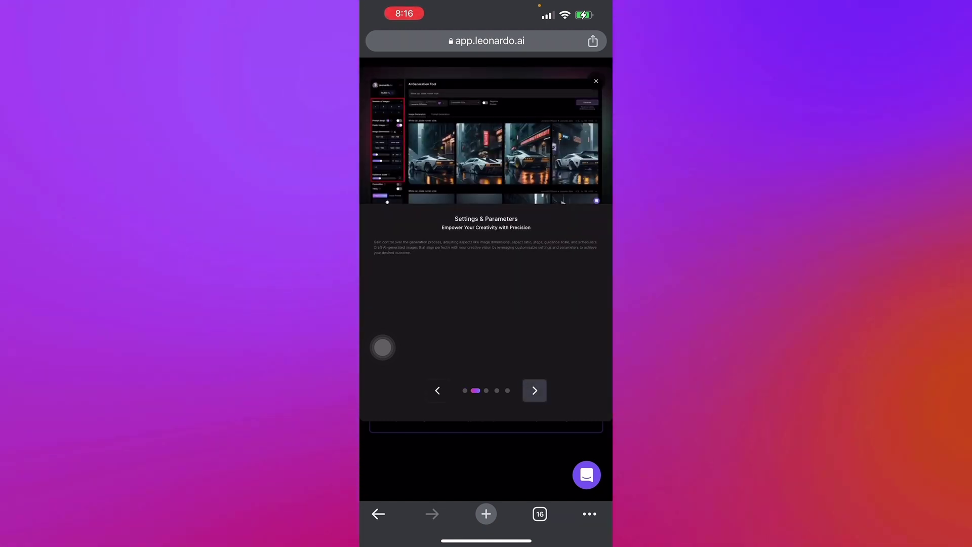
{"action": "left_click", "coordinate": [535, 390]}
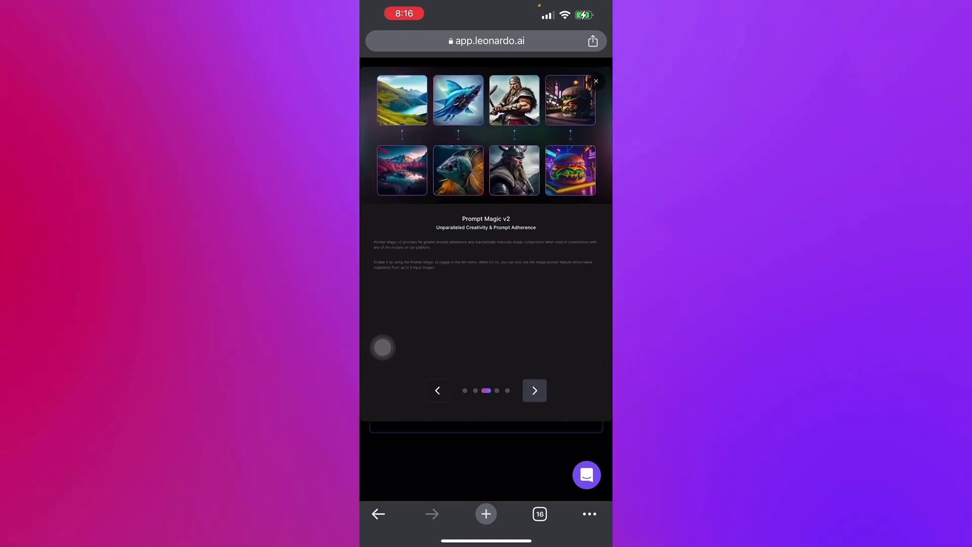
{"action": "left_click", "coordinate": [535, 390]}
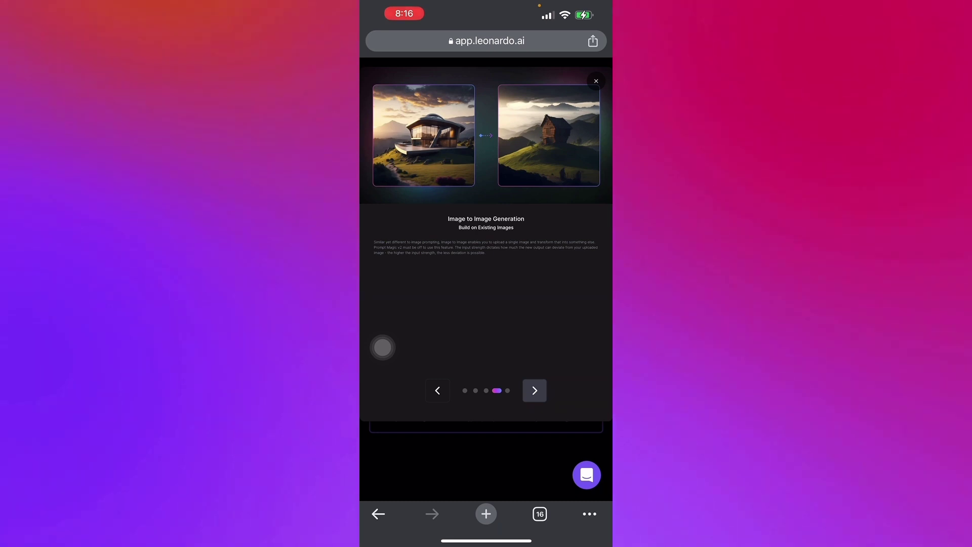
{"action": "left_click", "coordinate": [535, 390]}
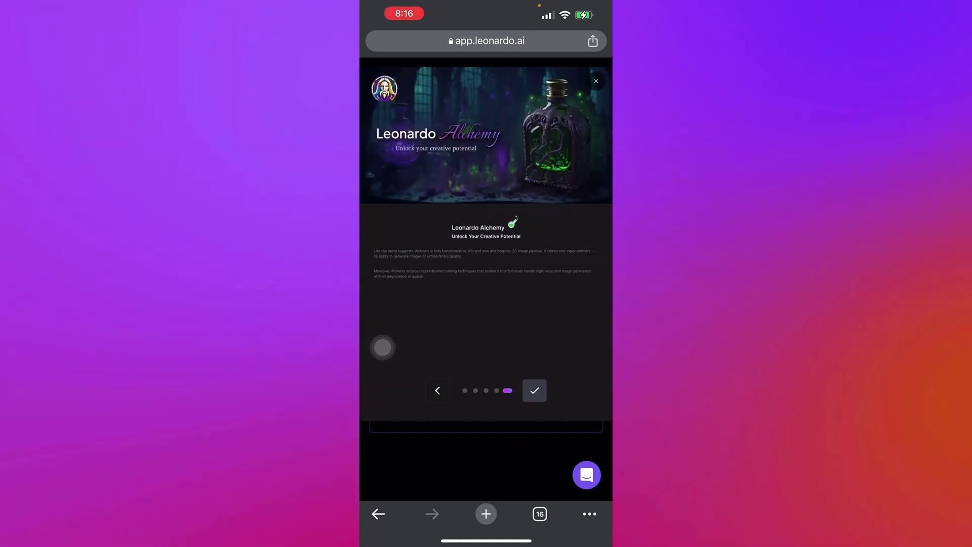
{"action": "left_click", "coordinate": [535, 390]}
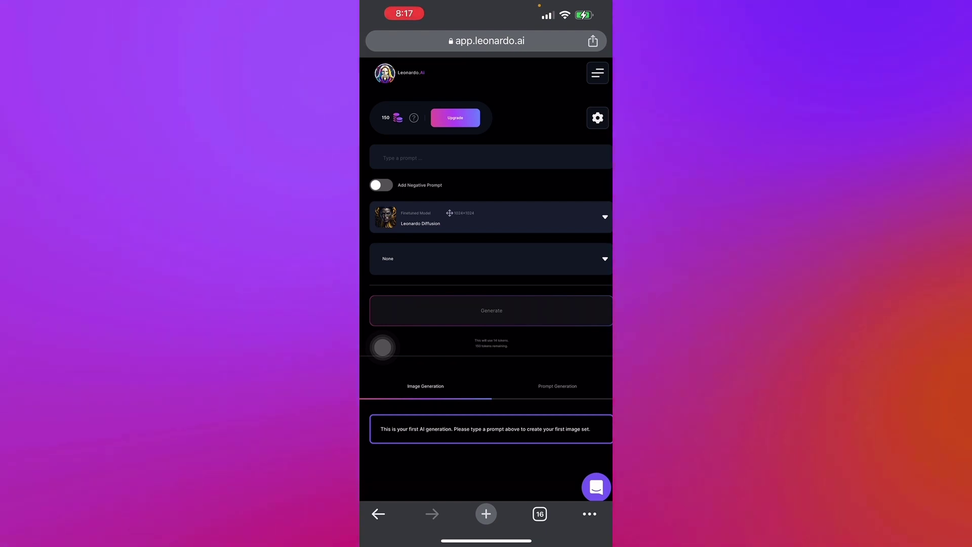
Leave the style on None, enter the prompt 'Dinosaur', and start generating images
{"action": "scroll", "coordinate": [486, 253], "scroll_direction": "right", "scroll_amount": 1}
{"action": "left_click", "coordinate": [481, 259]}
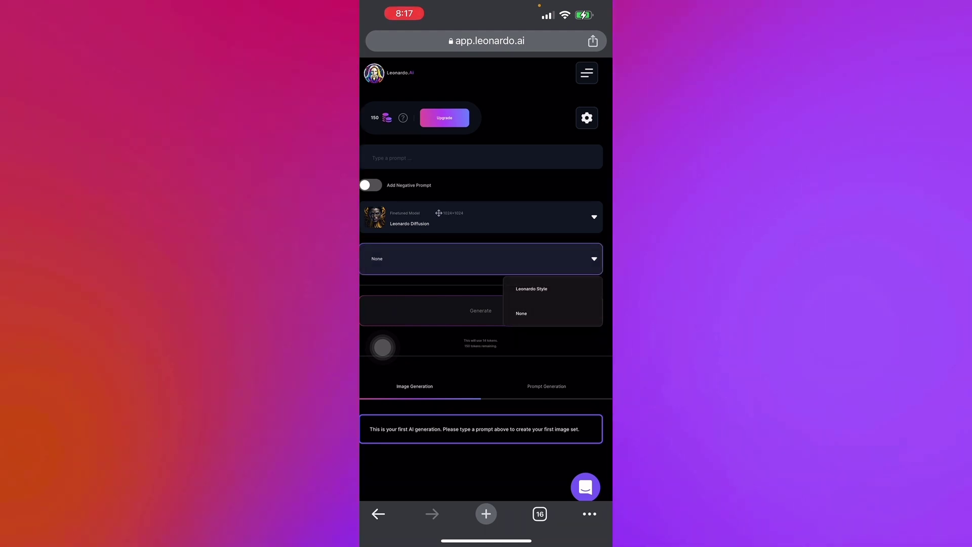
{"action": "left_click", "coordinate": [522, 313]}
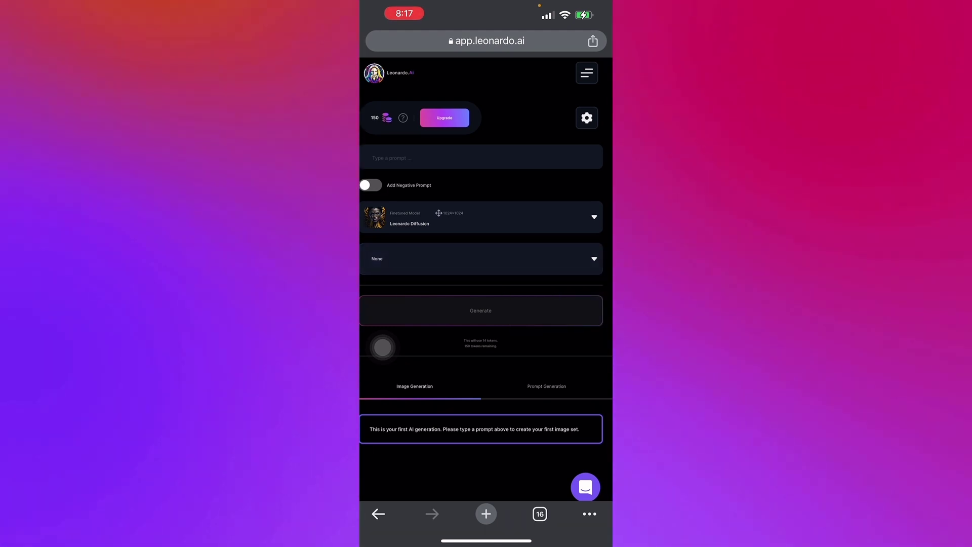
{"action": "left_click", "coordinate": [481, 158]}
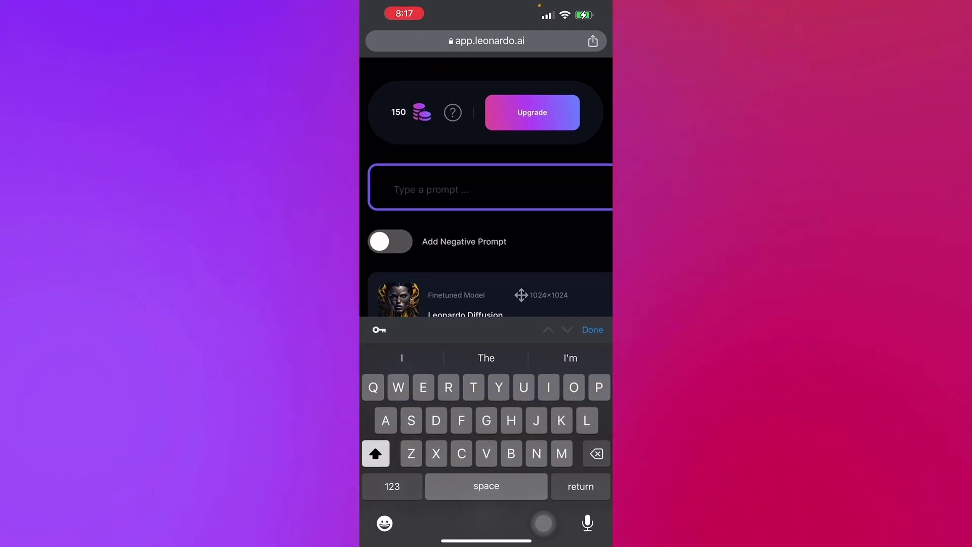
{"action": "type", "text": "Dinosaur"}
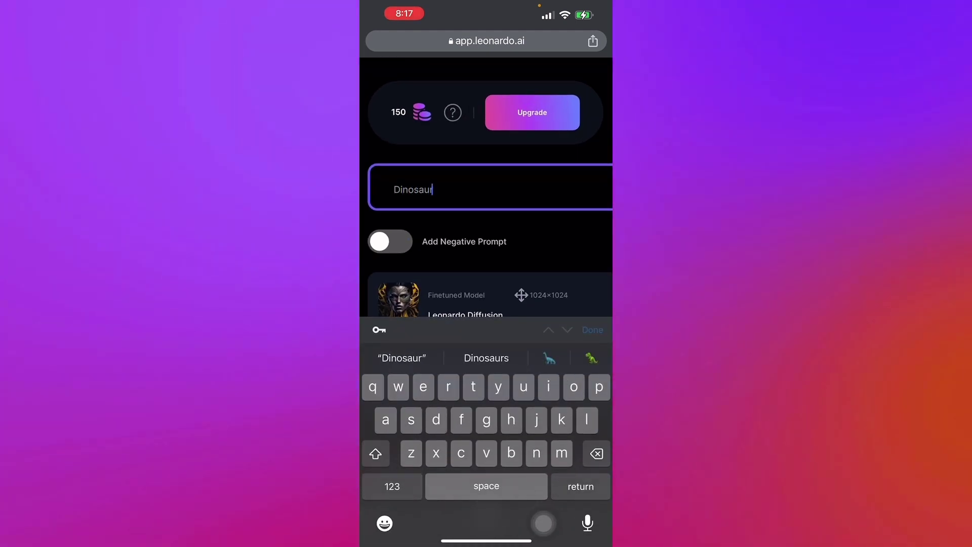
{"action": "left_click", "coordinate": [403, 371]}
{"action": "left_click", "coordinate": [382, 348]}
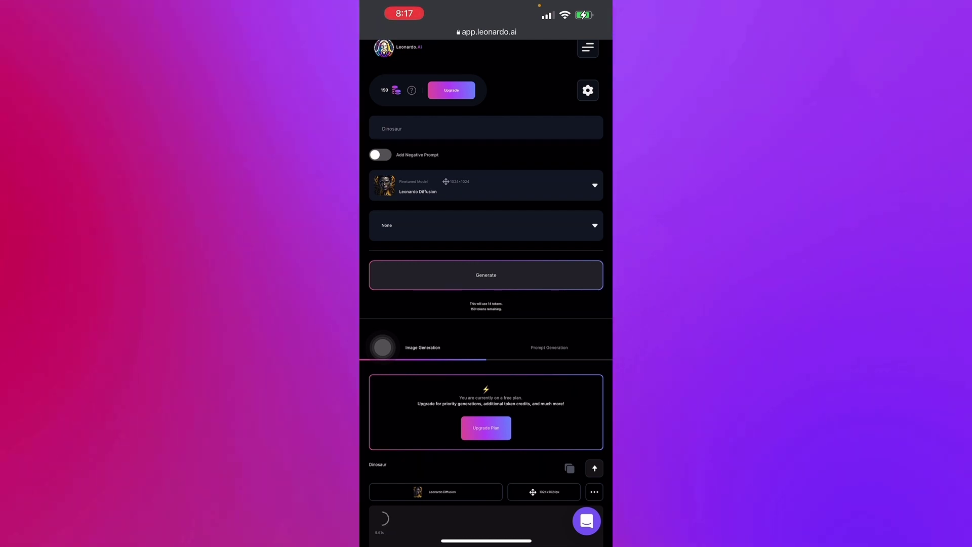
Scroll down through the finished dinosaur-in-jungle images, then restore Safari's address bar
{"action": "scroll", "coordinate": [383, 348], "scroll_direction": "down", "scroll_amount": 5}
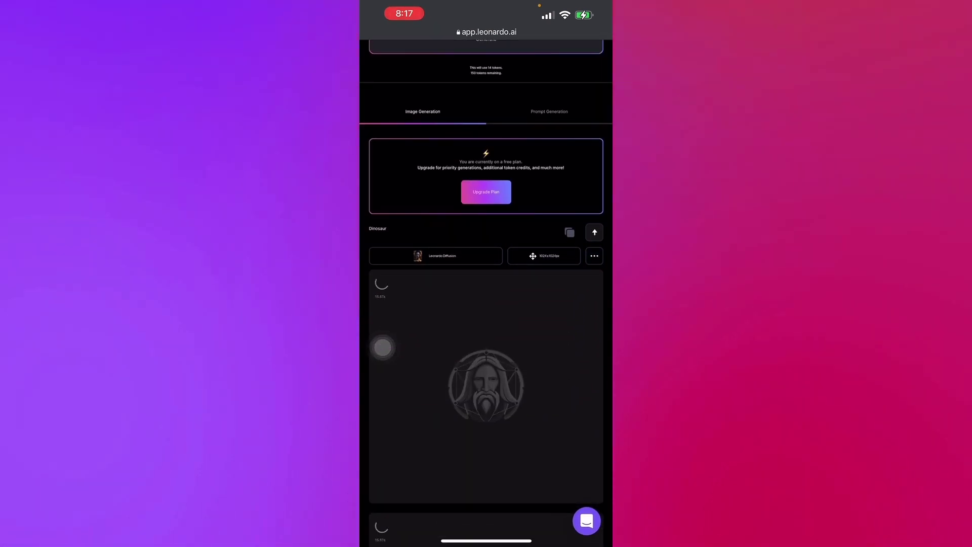
{"action": "scroll", "coordinate": [383, 347], "scroll_direction": "down", "scroll_amount": 1}
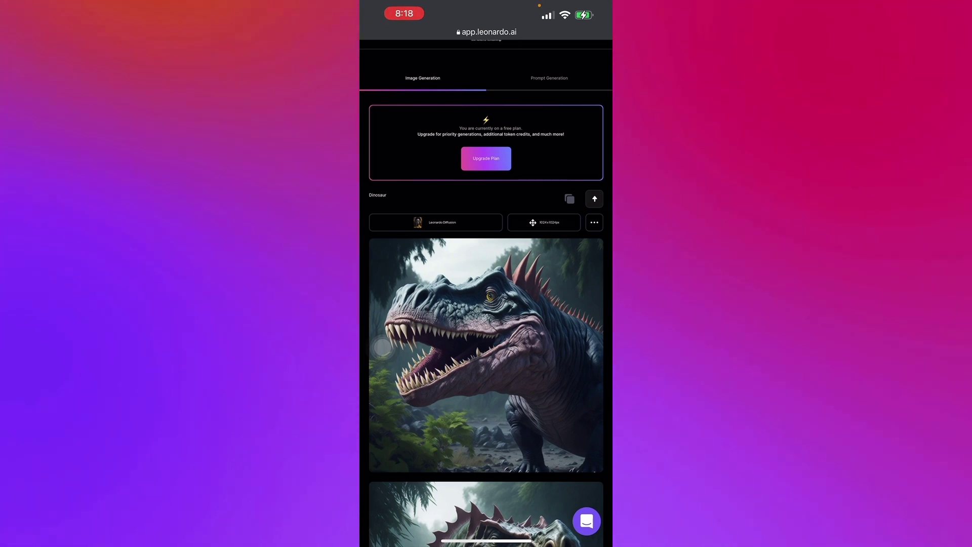
{"action": "scroll", "coordinate": [487, 293], "scroll_direction": "down", "scroll_amount": 5}
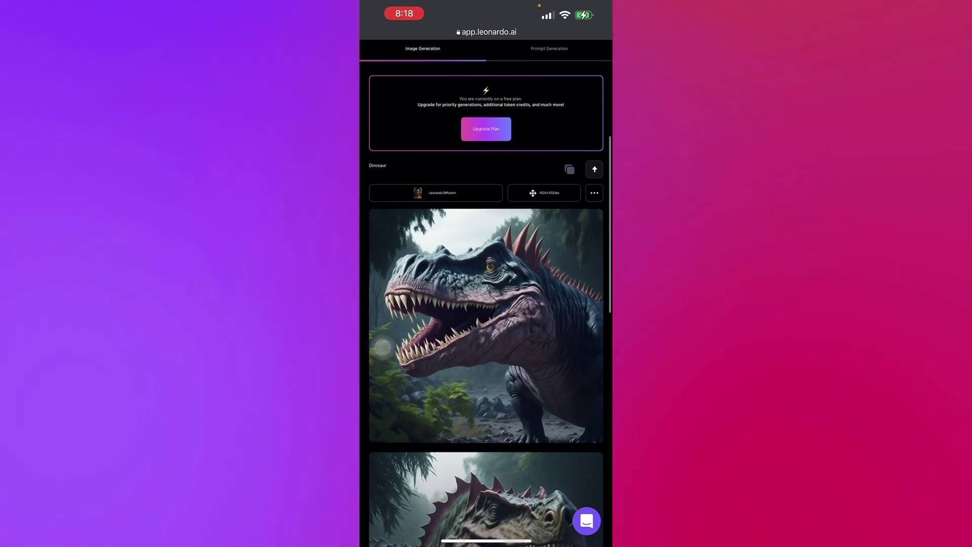
{"action": "scroll", "coordinate": [486, 294], "scroll_direction": "down", "scroll_amount": 5}
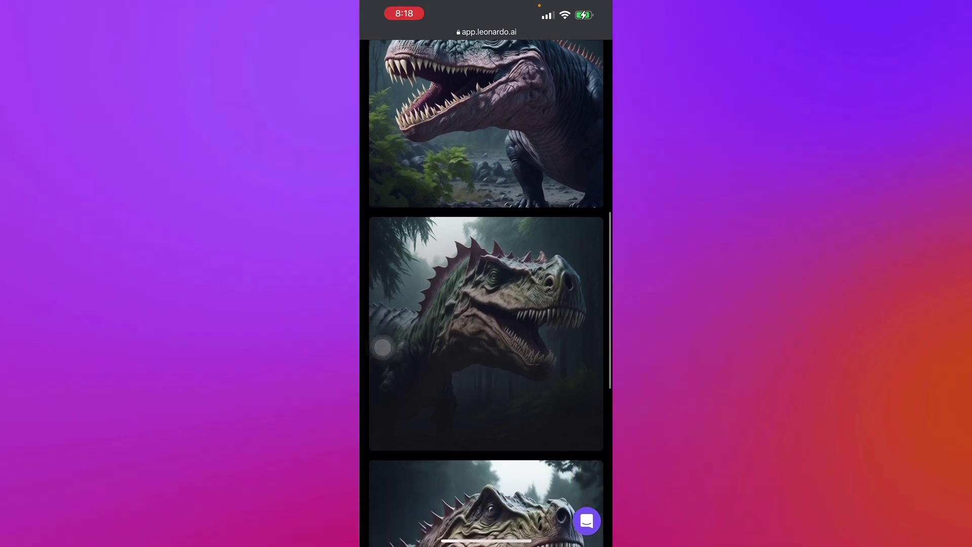
{"action": "scroll", "coordinate": [486, 294], "scroll_direction": "down", "scroll_amount": 10}
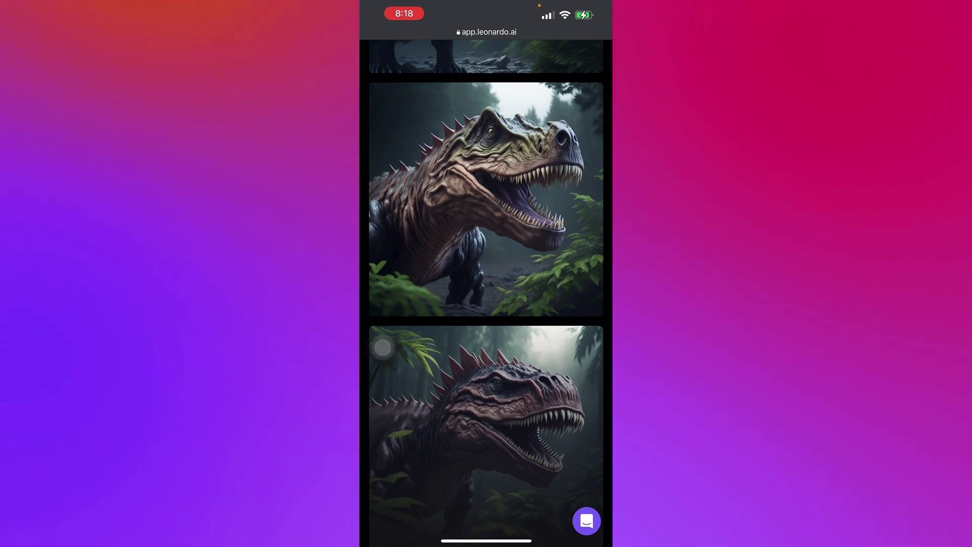
{"action": "left_click", "coordinate": [486, 31]}
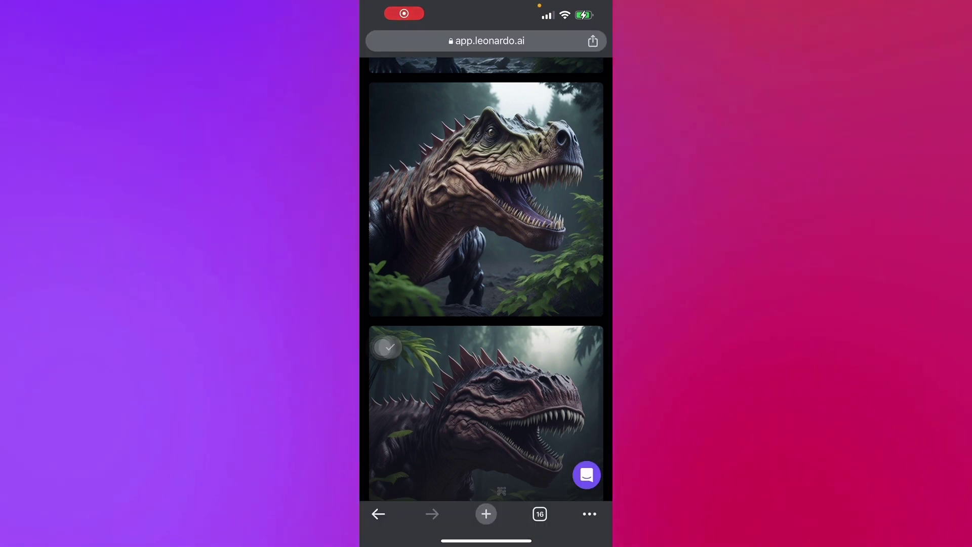